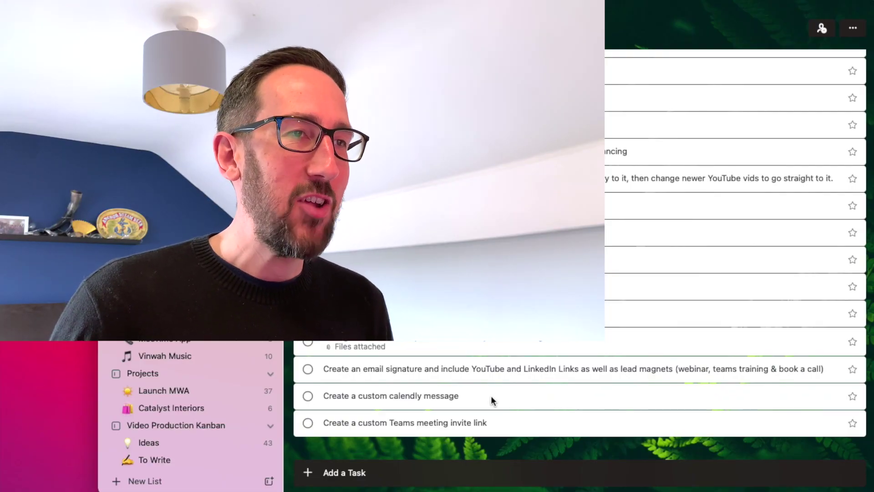
Append #Mac, #15m and #Low to the calendly message task title, fixing Mac's capitalisation.
{"action": "left_click", "coordinate": [489, 396]}
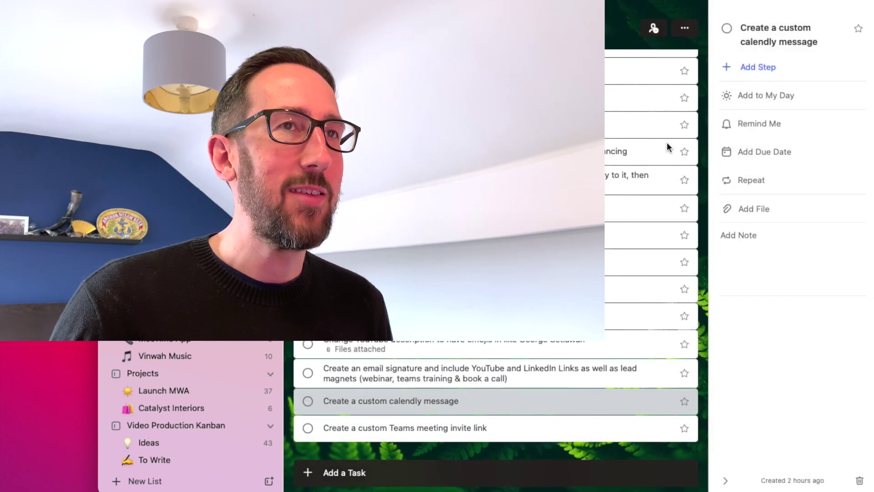
{"action": "left_click", "coordinate": [819, 43]}
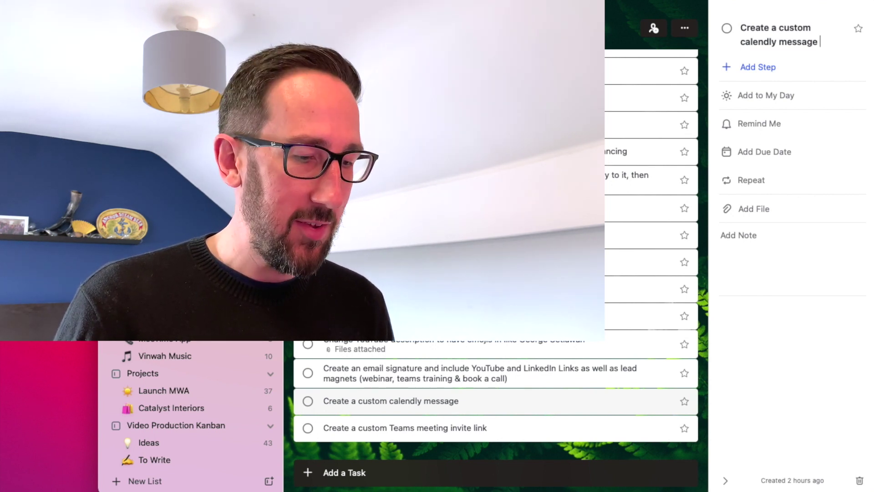
{"action": "type", "text": "#MAc"}
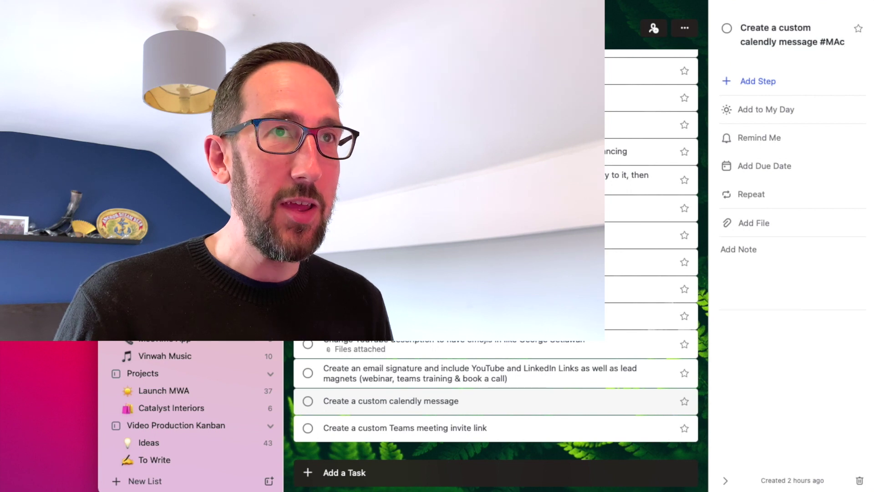
{"action": "key", "text": "BackSpace"}
{"action": "key", "text": "BackSpace"}
{"action": "type", "text": "ac #15m"}
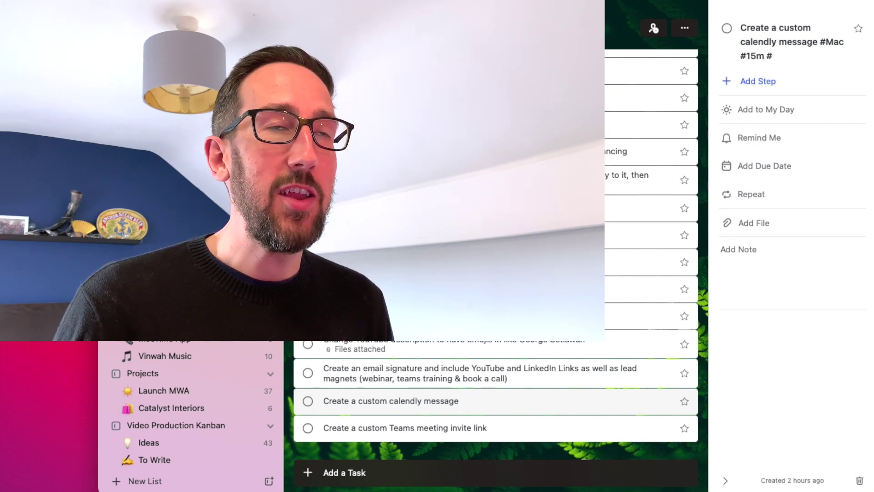
{"action": "key", "text": "super+a"}
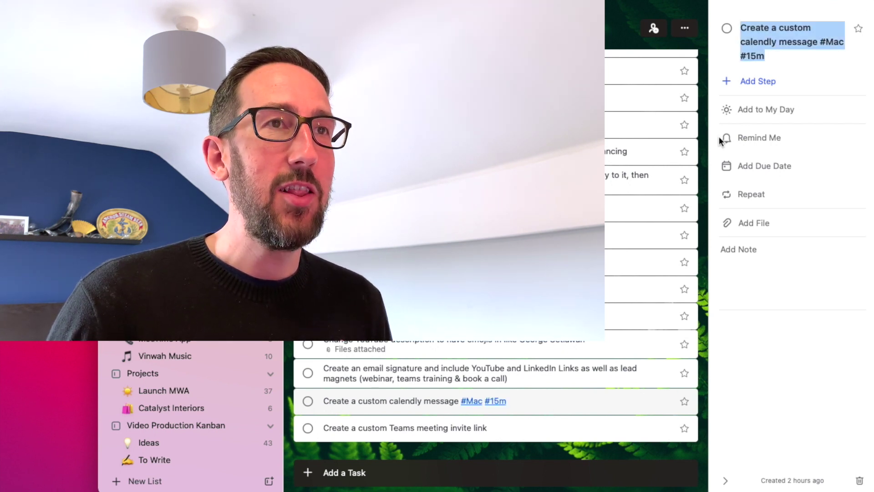
{"action": "left_click", "coordinate": [778, 56]}
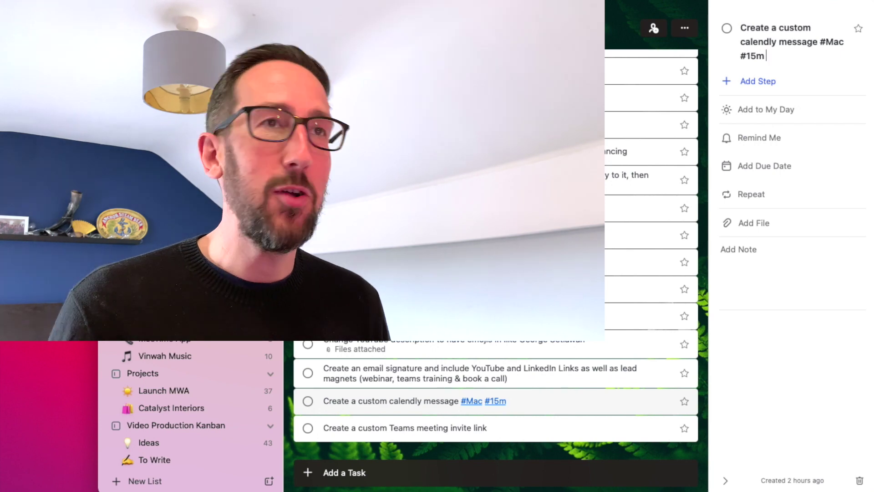
{"action": "type", "text": "#Low"}
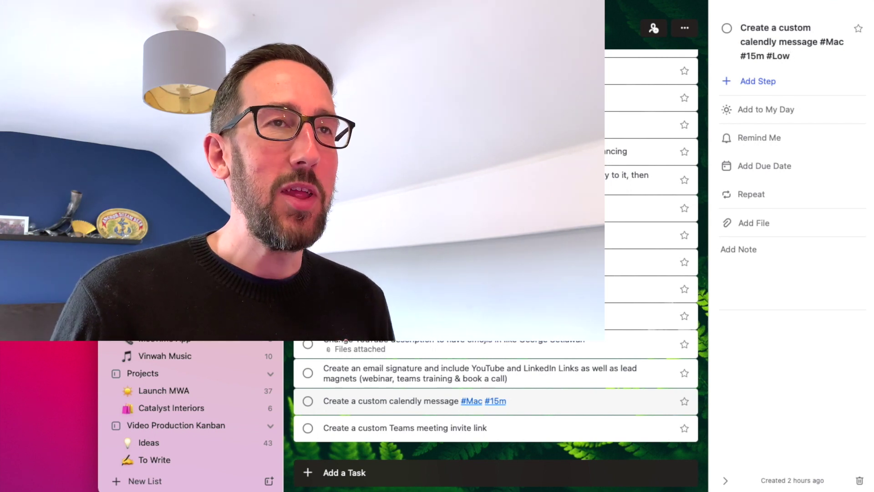
{"action": "key", "text": "Return"}
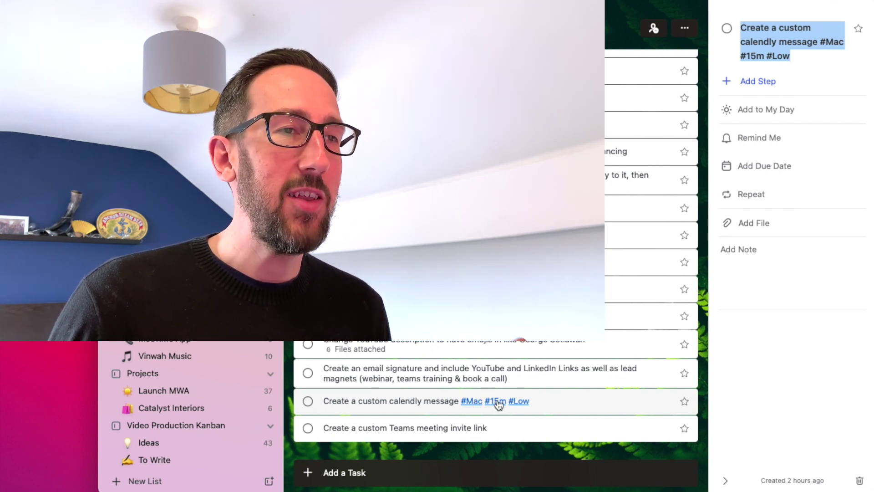
Close the calendly message task's detail pane.
{"action": "left_click", "coordinate": [497, 401]}
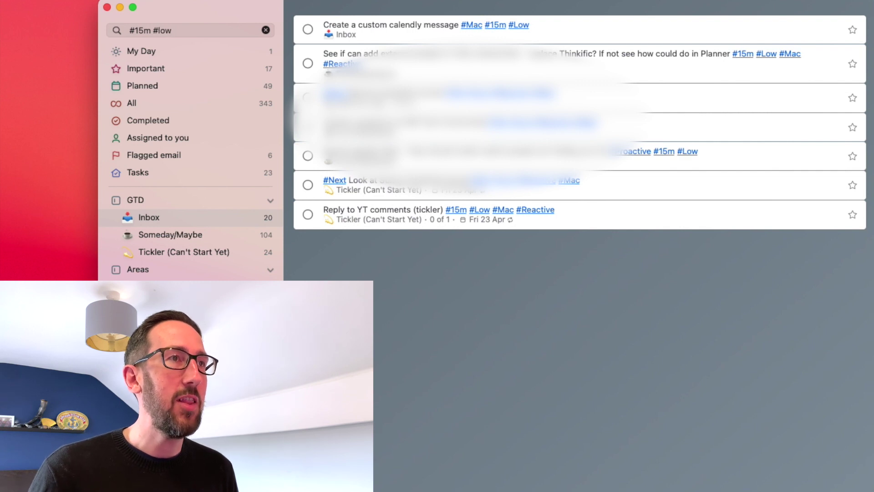
Open the found calendly task's details from the search results.
{"action": "left_click", "coordinate": [581, 29]}
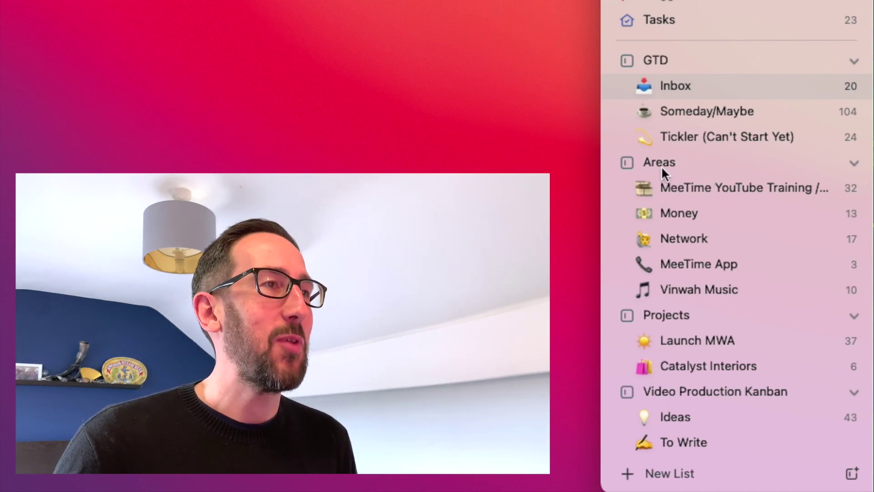
{"action": "scroll", "coordinate": [743, 319], "scroll_direction": "down", "scroll_amount": 5}
{"action": "scroll", "coordinate": [743, 319], "scroll_direction": "down", "scroll_amount": 2}
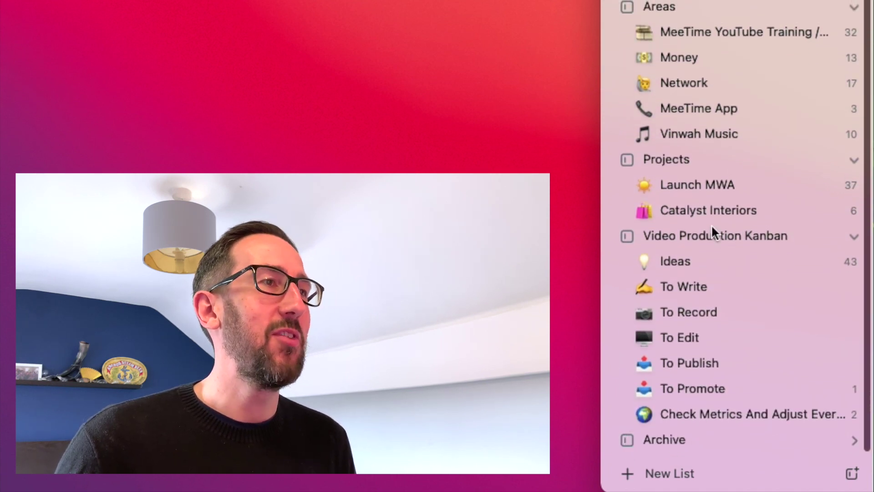
{"action": "scroll", "coordinate": [711, 224], "scroll_direction": "up", "scroll_amount": 3}
{"action": "scroll", "coordinate": [711, 225], "scroll_direction": "up", "scroll_amount": 3}
{"action": "scroll", "coordinate": [677, 134], "scroll_direction": "up", "scroll_amount": 2}
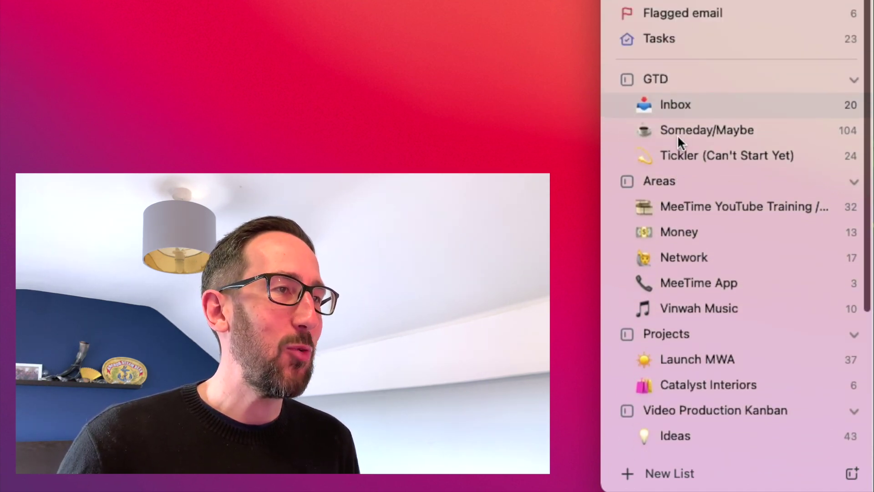
{"action": "scroll", "coordinate": [717, 381], "scroll_direction": "down", "scroll_amount": 3}
{"action": "scroll", "coordinate": [665, 249], "scroll_direction": "down", "scroll_amount": 2}
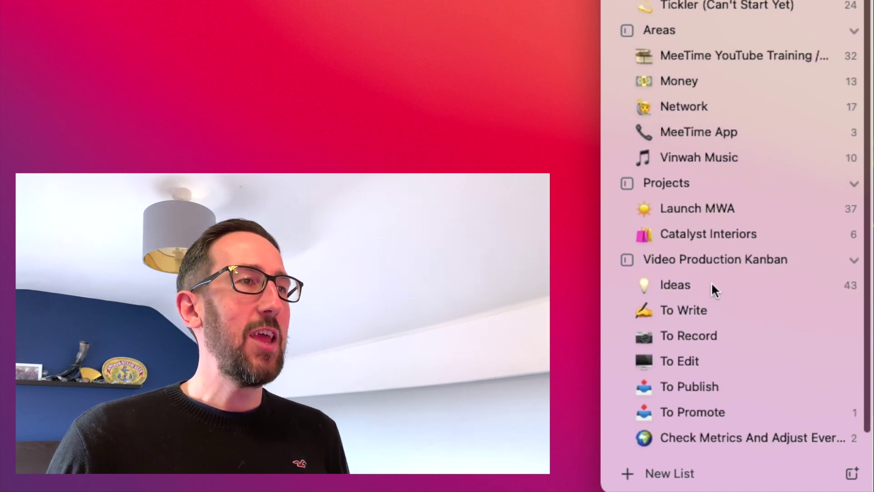
{"action": "scroll", "coordinate": [710, 282], "scroll_direction": "down", "scroll_amount": 2}
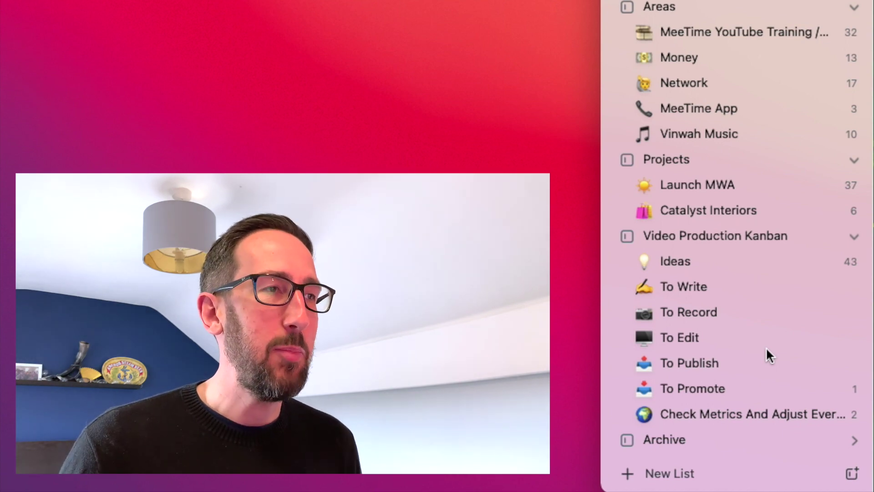
{"action": "scroll", "coordinate": [765, 347], "scroll_direction": "up", "scroll_amount": 5}
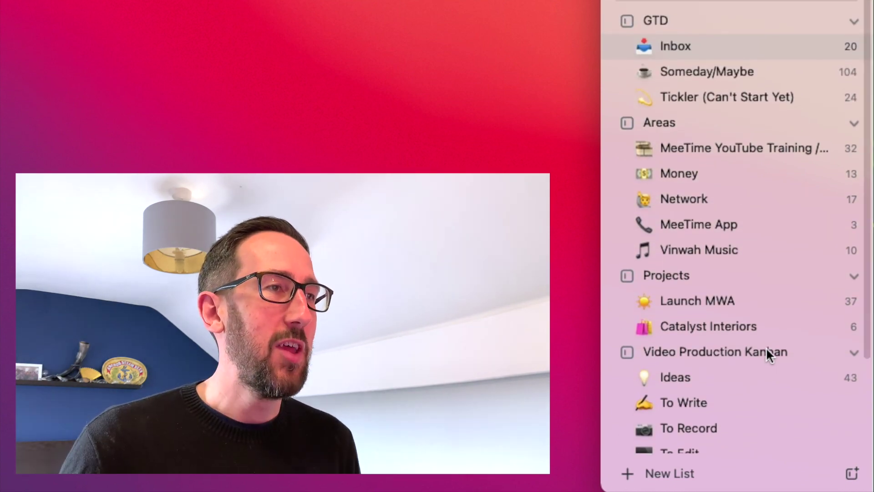
{"action": "scroll", "coordinate": [732, 194], "scroll_direction": "up", "scroll_amount": 3}
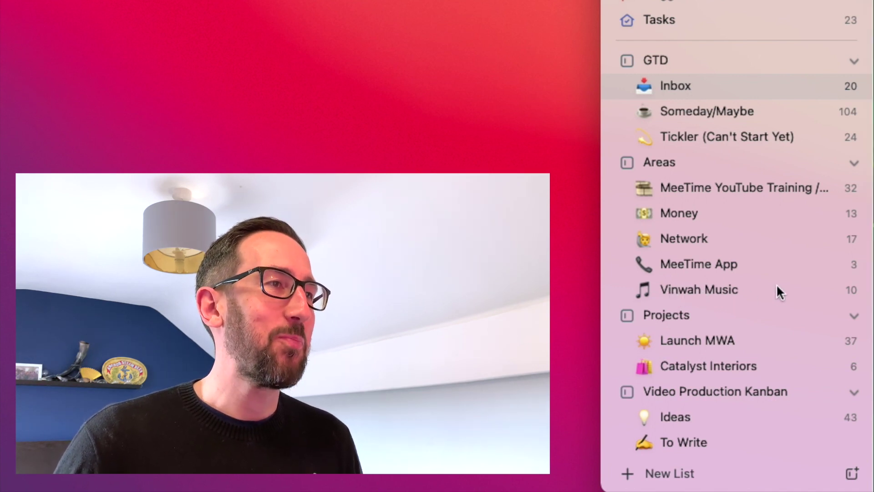
{"action": "scroll", "coordinate": [776, 284], "scroll_direction": "up", "scroll_amount": 1}
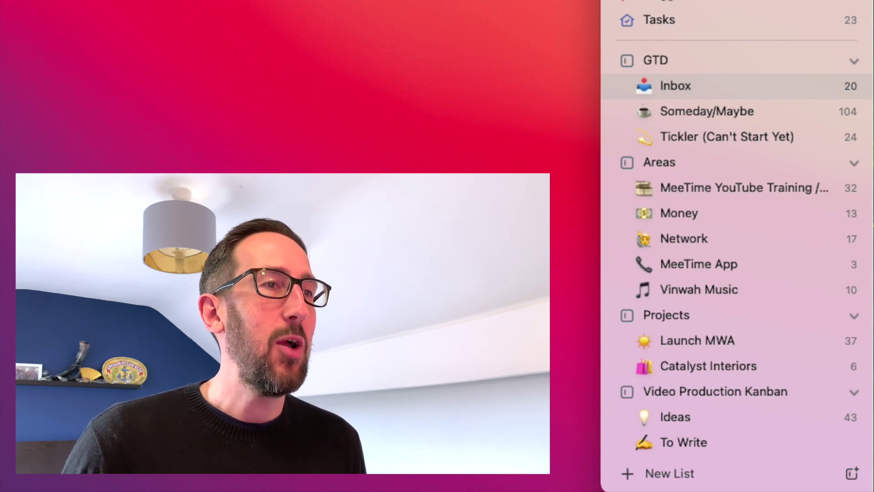
Drag the Inbox task onto the MeeTime YouTube Training list under Areas.
{"action": "mouse_move", "coordinate": [867, 315]}
{"action": "left_mouse_down"}
{"action": "mouse_move", "coordinate": [729, 188]}
{"action": "mouse_move", "coordinate": [699, 188]}
{"action": "left_mouse_up"}
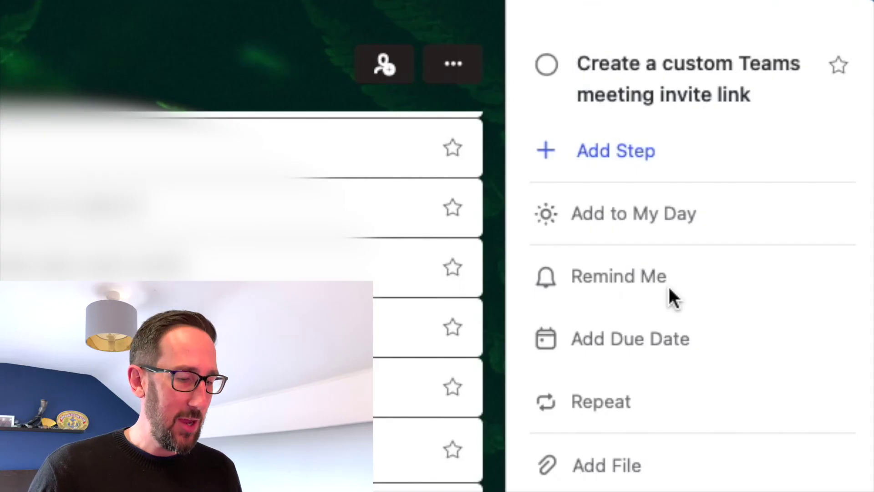
{"action": "type", "text": "#Wo"}
Remove the #WO: prefix from the Teams meeting invite link task title.
{"action": "key", "text": "BackSpace"}
{"action": "type", "text": "O:"}
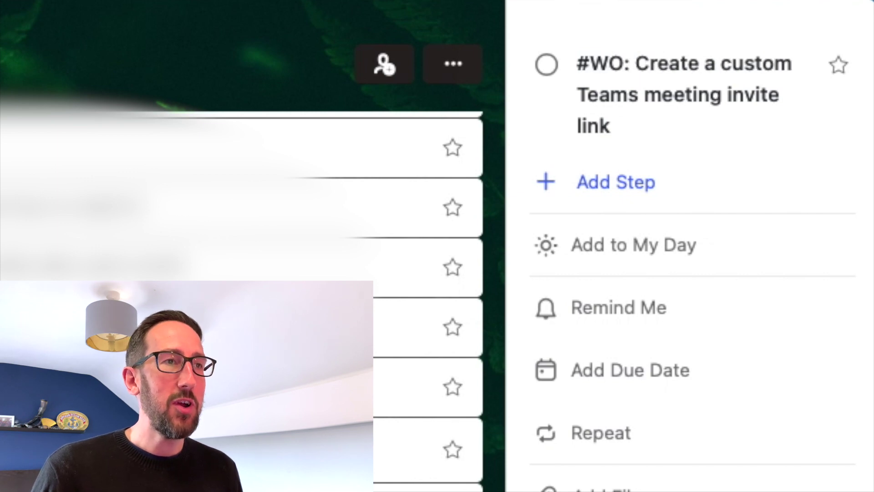
{"action": "key", "text": "ctrl+a"}
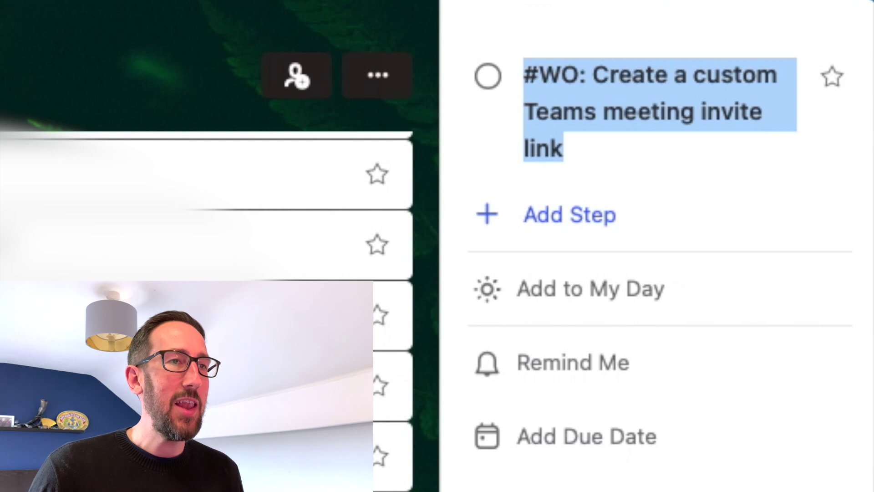
{"action": "key", "text": "Return"}
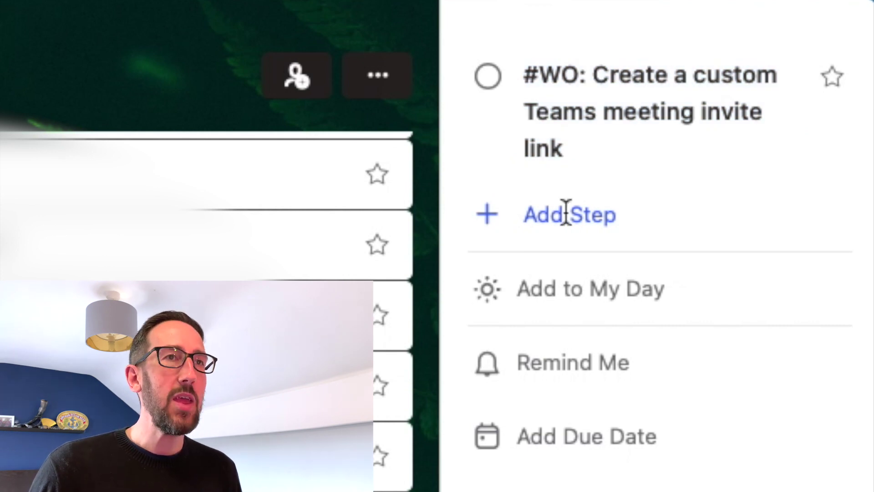
{"action": "left_click", "coordinate": [597, 74]}
{"action": "left_click_drag", "start_coordinate": [596, 74], "coordinate": [479, 71]}
{"action": "key", "text": "BackSpace"}
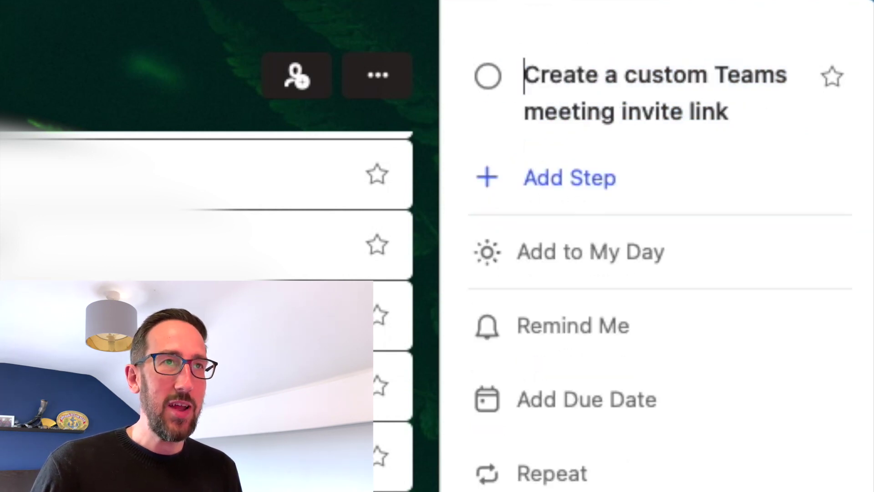
Add steps 'Speak to Dave' and 'Create the invite', then reword the first to '#WO: Dave to phone back'.
{"action": "left_click", "coordinate": [573, 177]}
{"action": "type", "text": "Speak to Dave"}
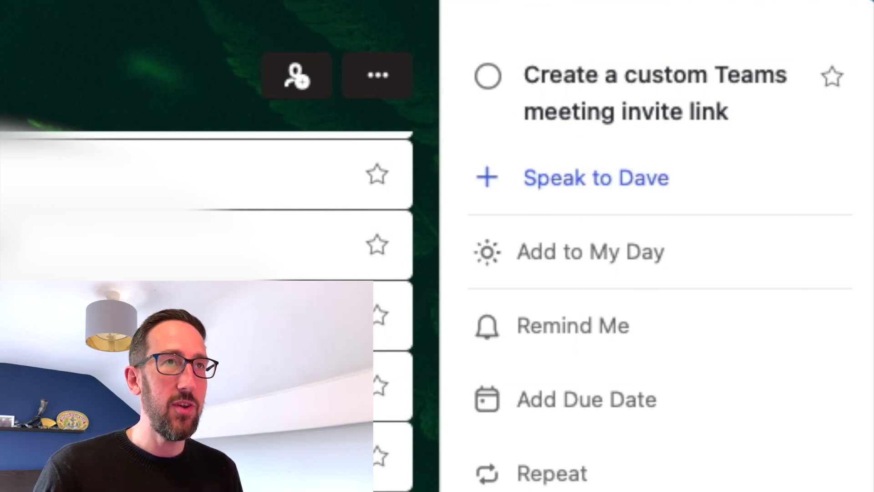
{"action": "key", "text": "Return"}
{"action": "type", "text": "Create the invite"}
{"action": "key", "text": "Return"}
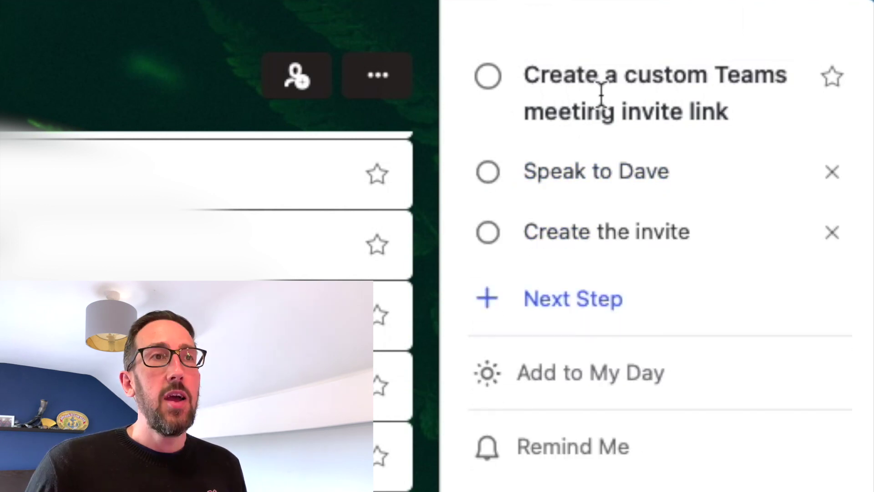
{"action": "left_click", "coordinate": [525, 174]}
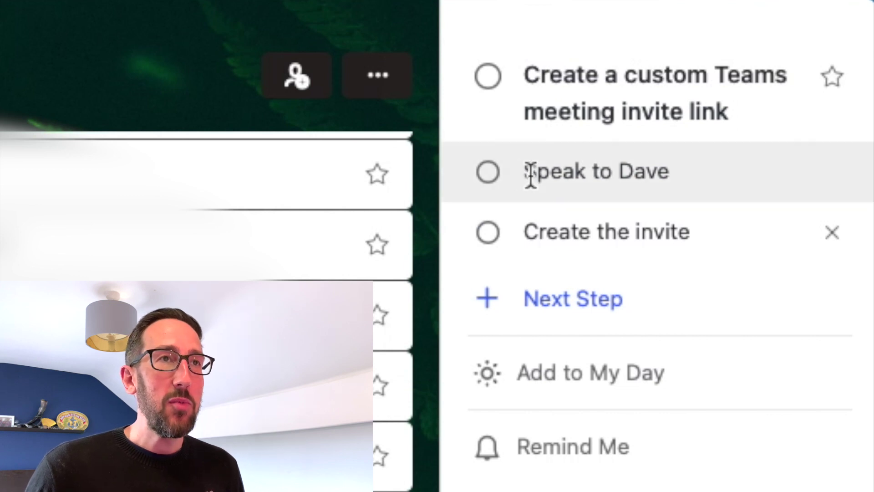
{"action": "type", "text": "#WO:"}
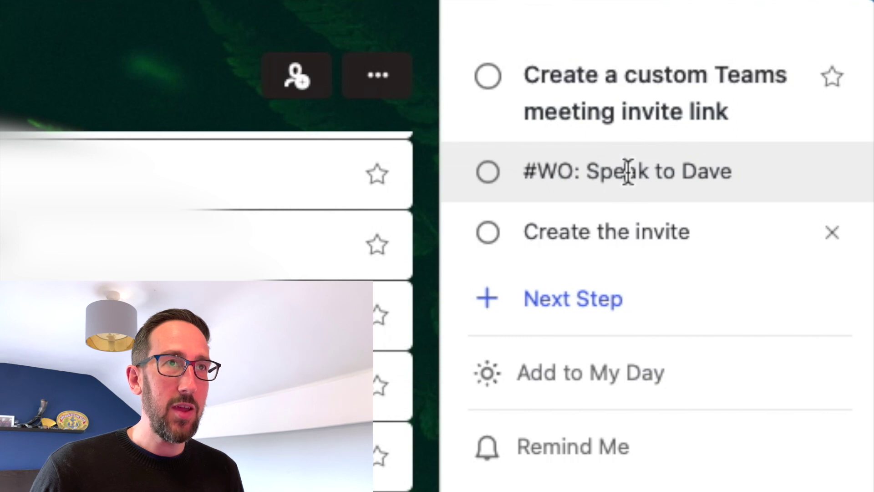
{"action": "double_click", "coordinate": [628, 171]}
{"action": "key", "text": "shift+End"}
{"action": "type", "text": "Dave to phone back"}
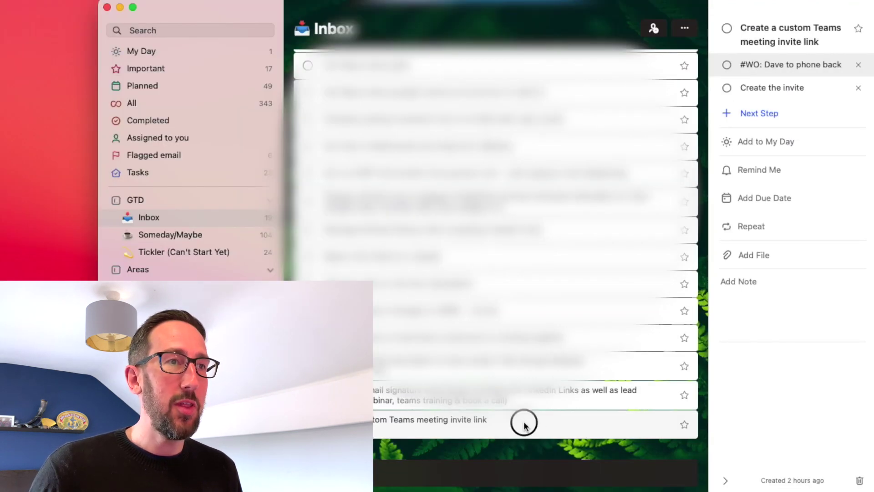
Search all tasks for '#WO:' and open the 'Dave to phone back' result.
{"action": "left_click", "coordinate": [524, 421]}
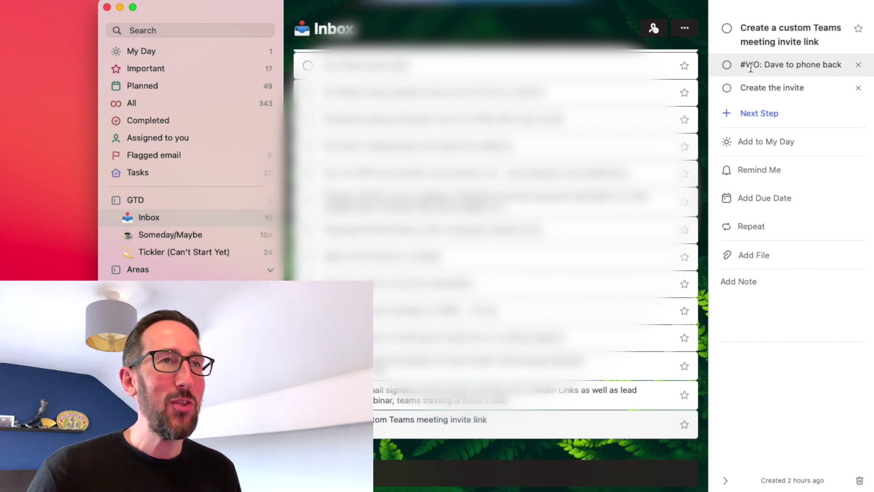
{"action": "left_click", "coordinate": [161, 30]}
{"action": "type", "text": "#WO:"}
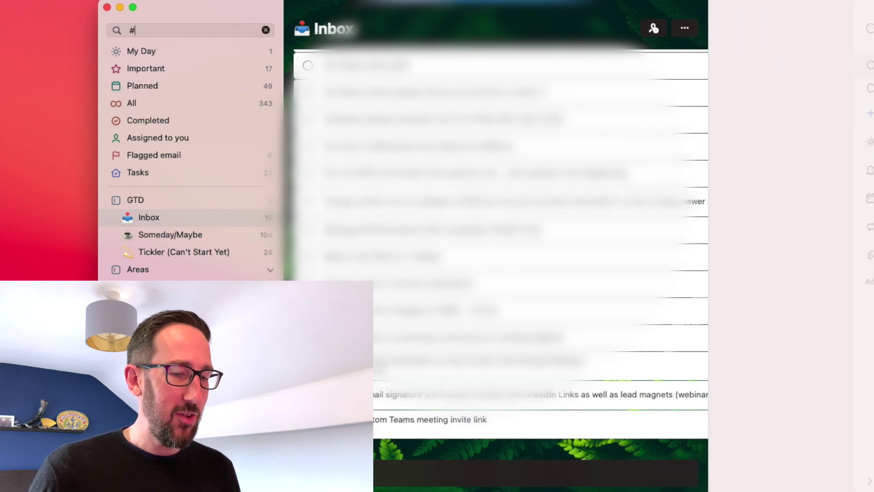
{"action": "left_click", "coordinate": [479, 30]}
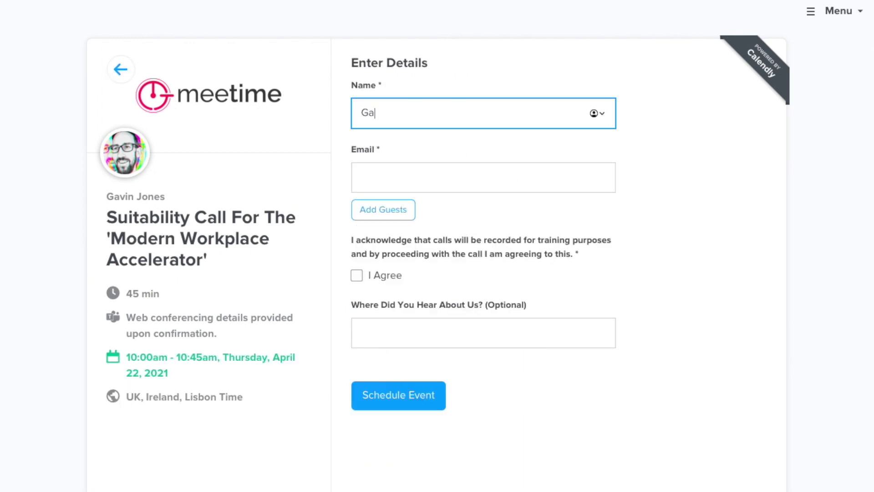
Confirm the 10:00am slot, agree to call recording, give YouTube as the source, and schedule.
{"action": "key", "text": "Tab"}
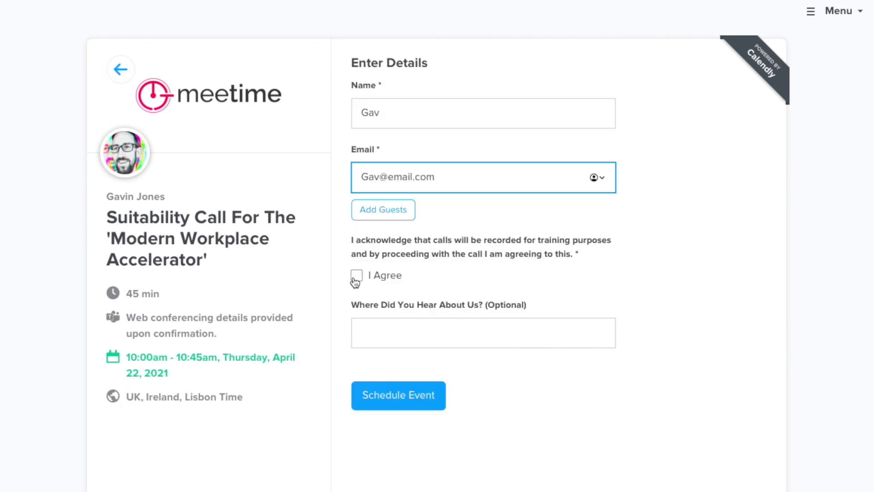
{"action": "left_click", "coordinate": [356, 275]}
{"action": "left_click", "coordinate": [483, 332]}
{"action": "type", "text": "YouTube"}
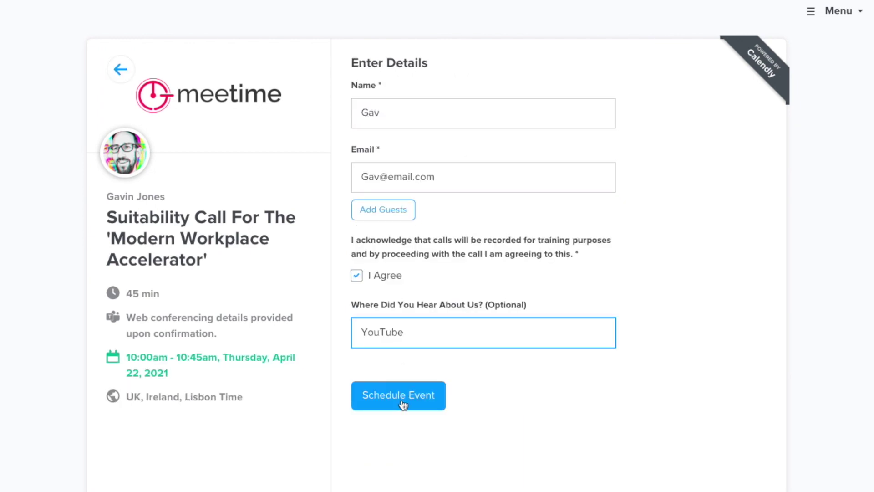
{"action": "left_click", "coordinate": [399, 395]}
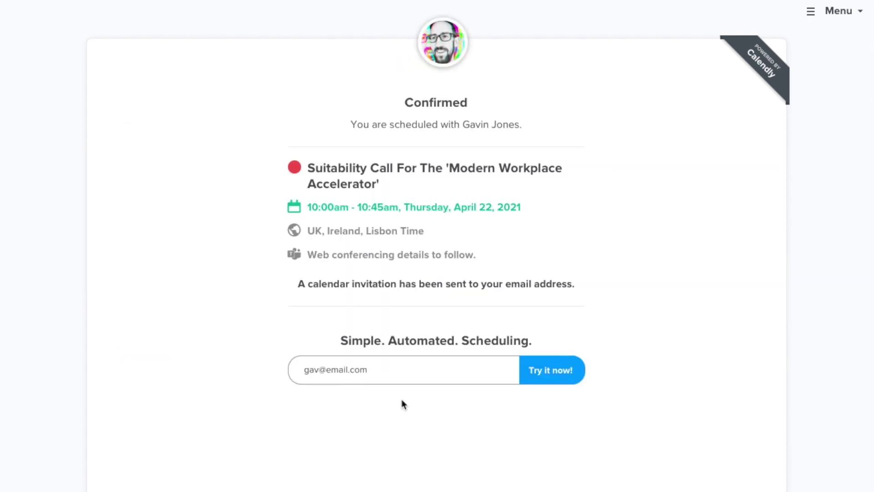